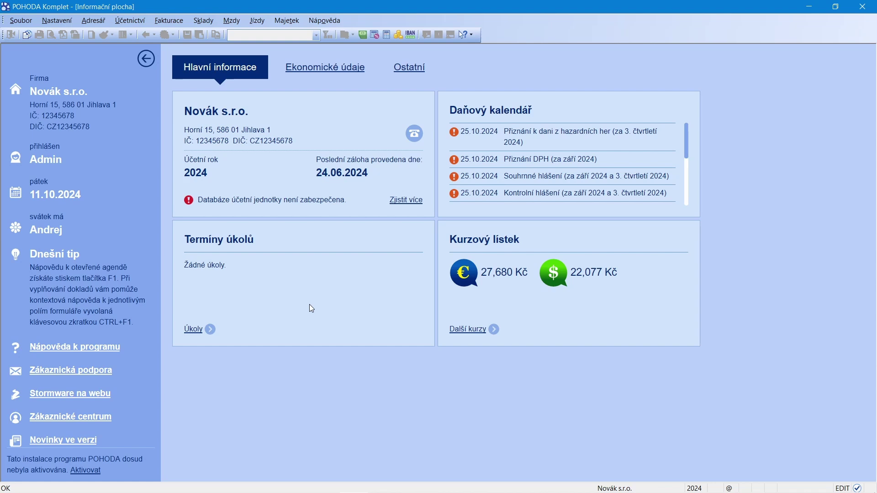
Start an ISDOC import with C:\ISDOC as the source folder, leaving the transfer of processed files to another folder disabled
left_click(31, 20)
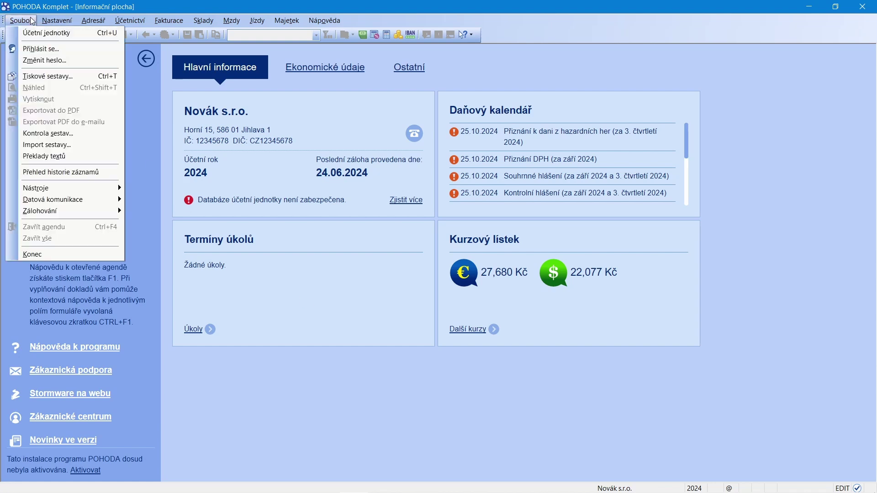
mouse_move(82, 202)
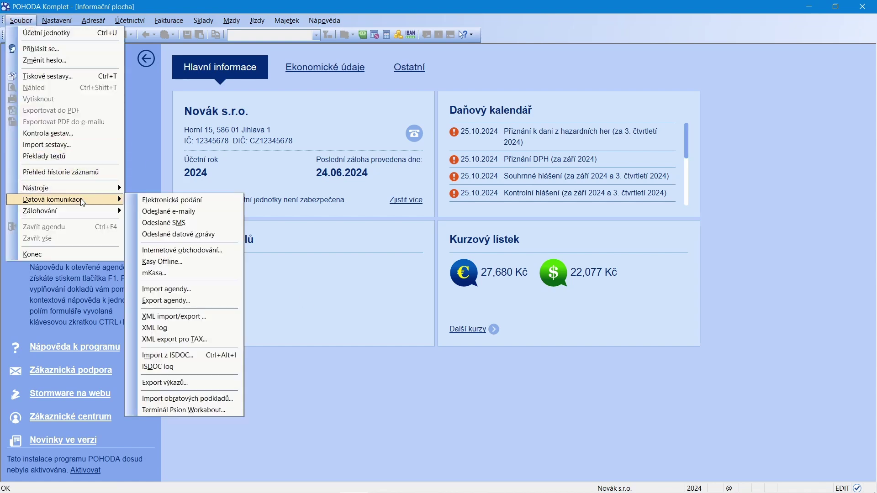
left_click(200, 355)
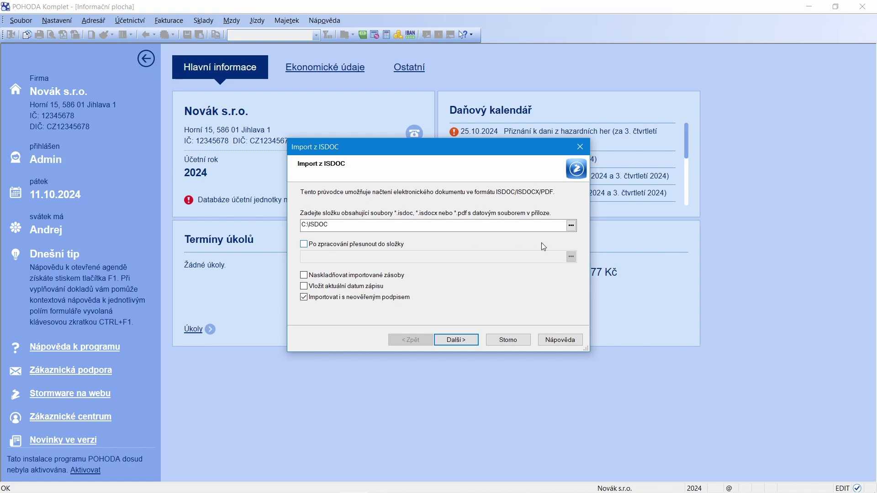
left_click(571, 226)
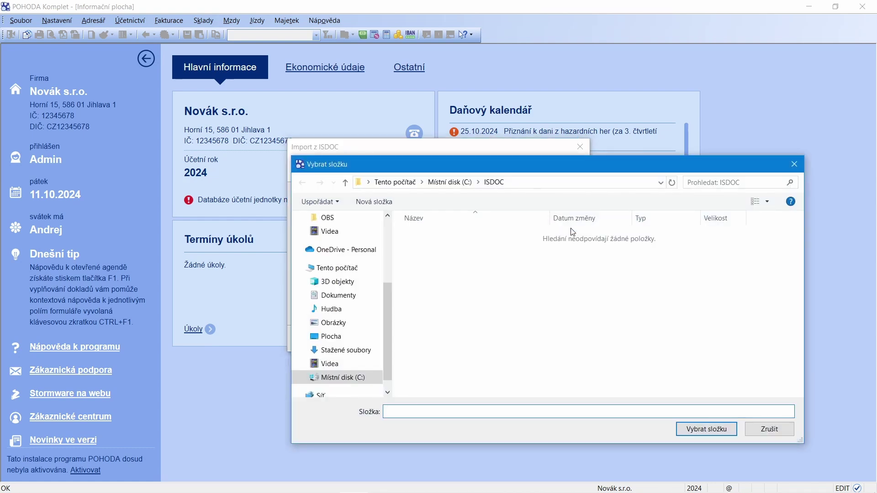
left_click(500, 183)
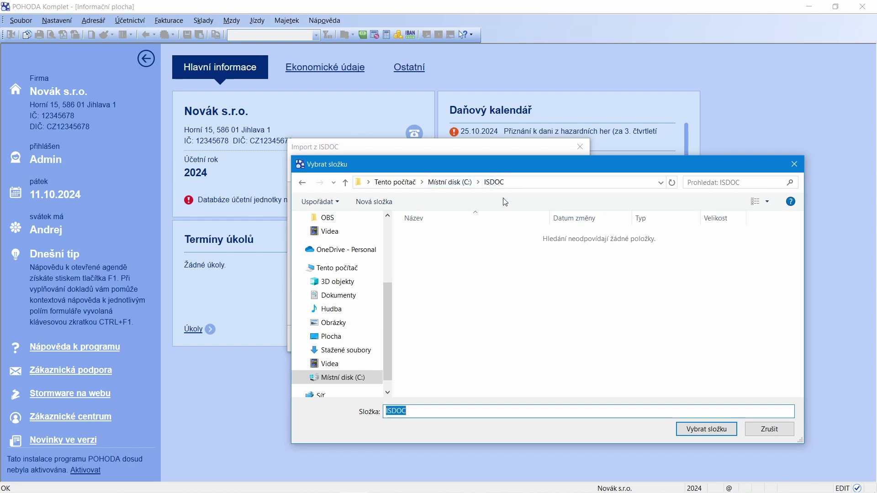
left_click(689, 429)
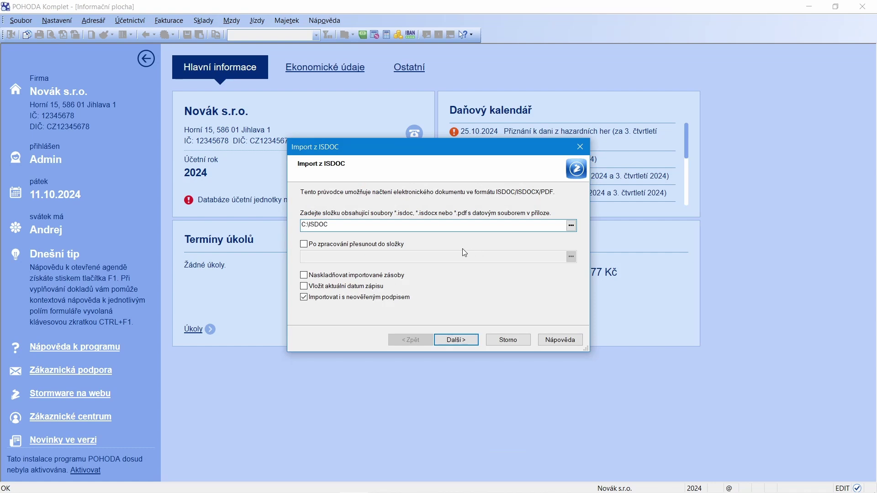
left_click(304, 246)
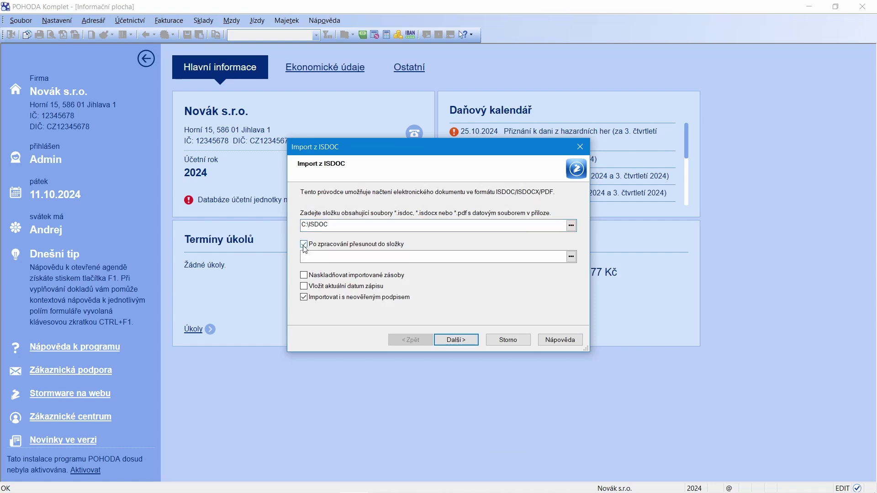
left_click(419, 248)
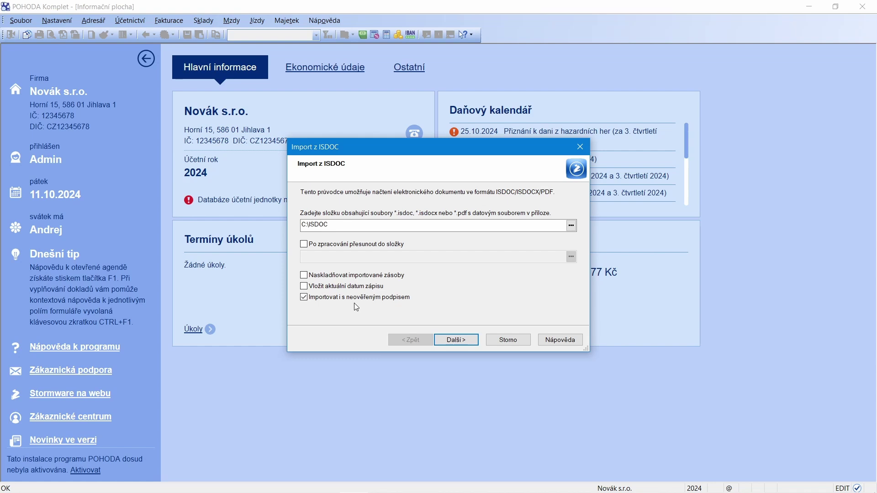
Continue to the file selection and mark only 240100015.isdoc, Faktura_240100013.pdf and Faktura_240100014.pdf for import
left_click(454, 341)
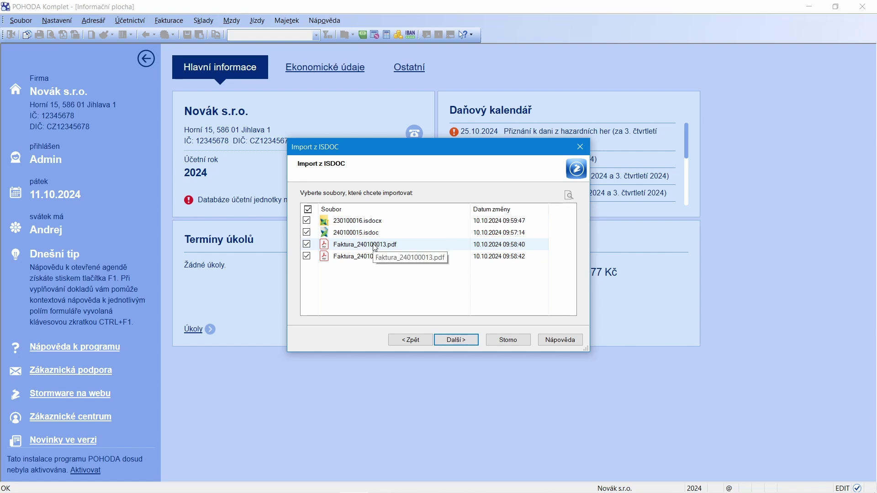
left_click(308, 209)
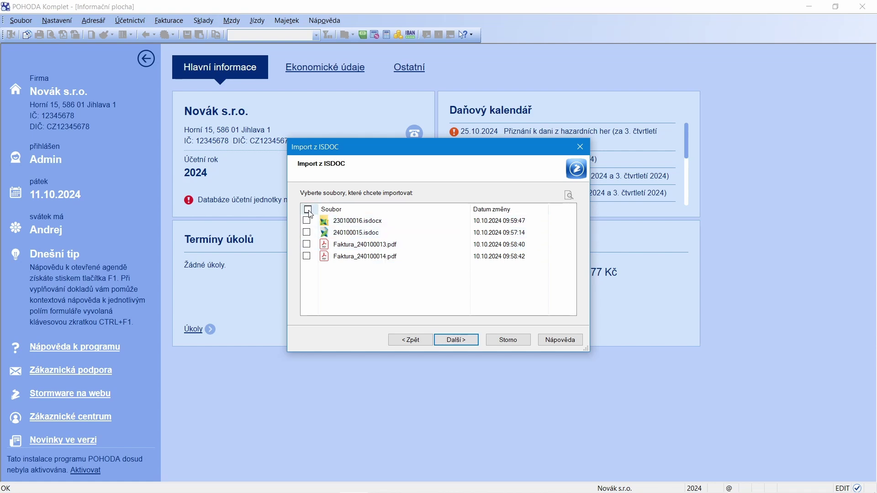
left_click(306, 256)
left_click(307, 244)
left_click(307, 232)
Preview Faktura_240100013.pdf from the import file list and close the preview
left_click(352, 246)
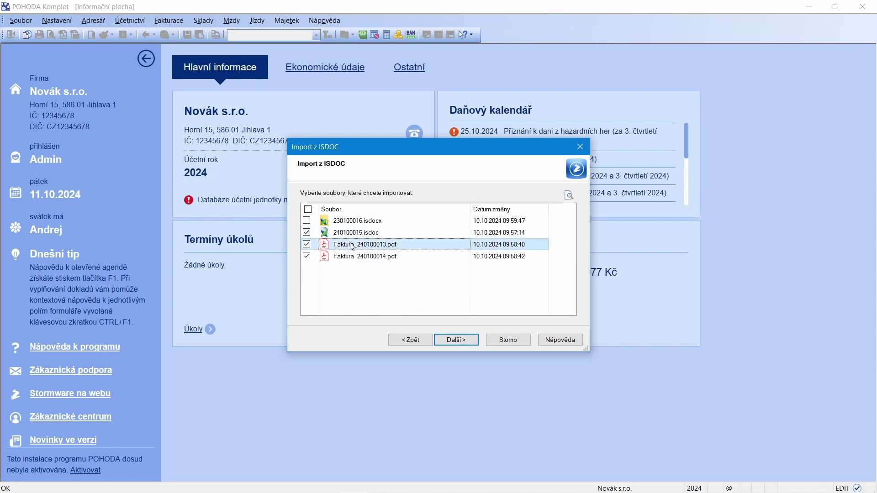
left_click(568, 196)
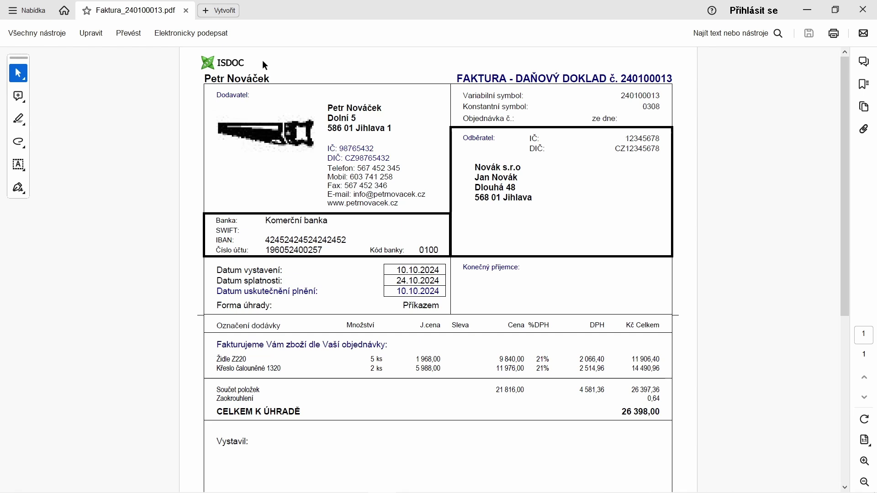
left_click(863, 10)
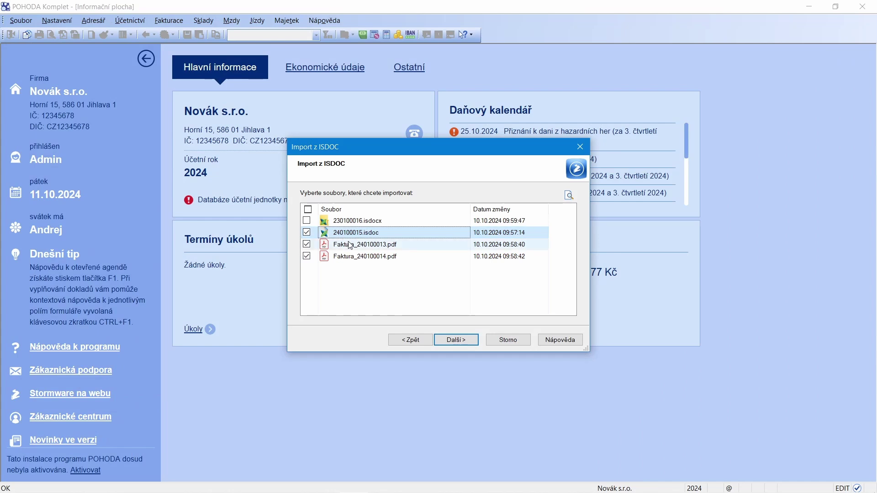
Import the marked files and finish the ISDOC import wizard
left_click(350, 258)
left_click(448, 340)
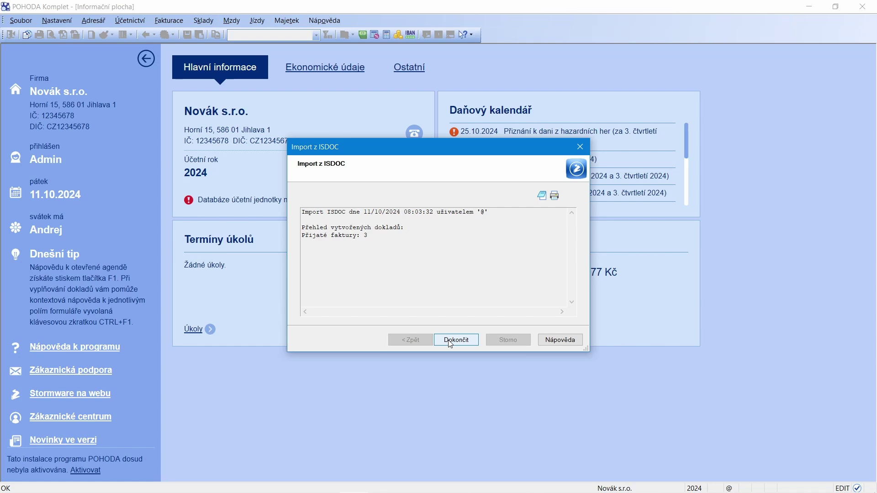
left_click(450, 342)
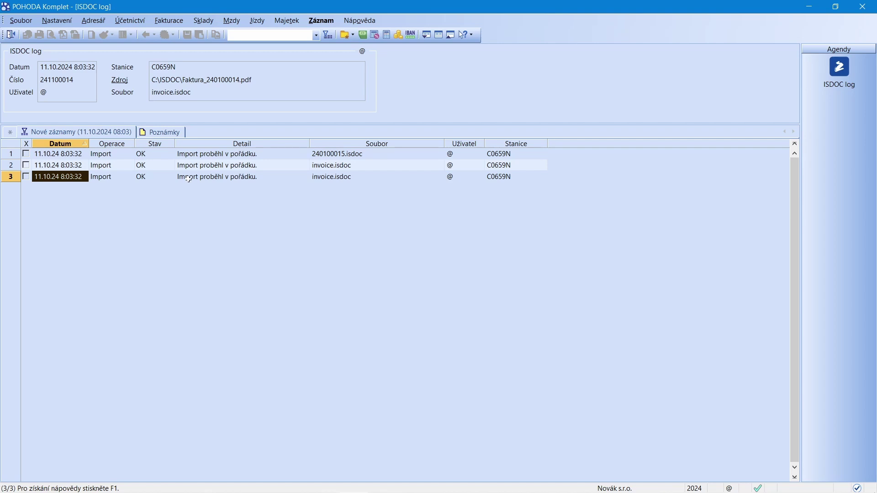
Check the status and file of the third record in the ISDOC log and read its notes
left_click(156, 176)
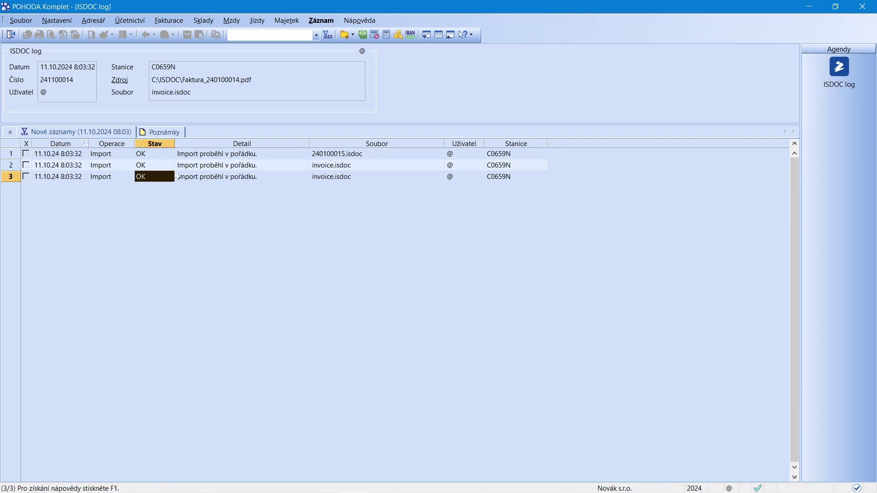
left_click(331, 175)
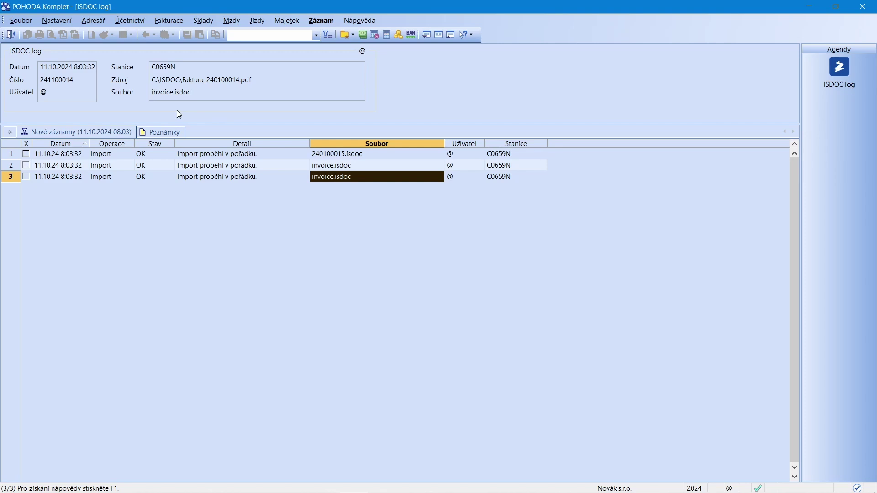
left_click(151, 177)
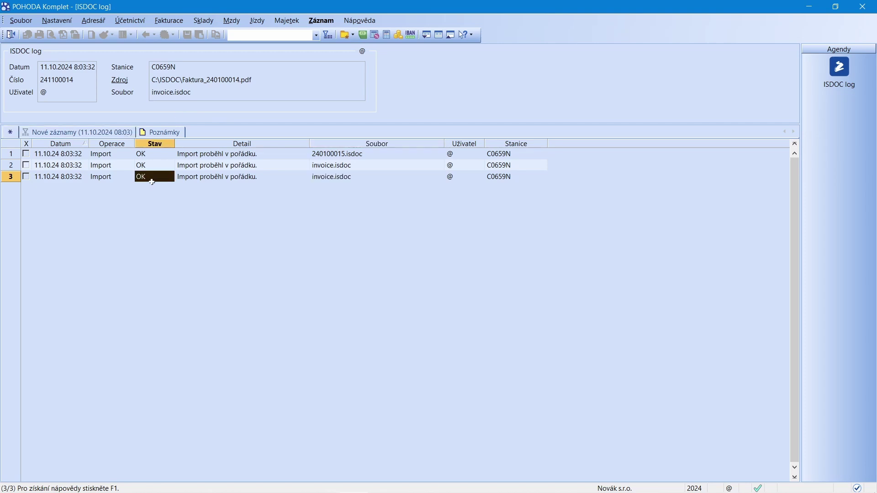
left_click(163, 133)
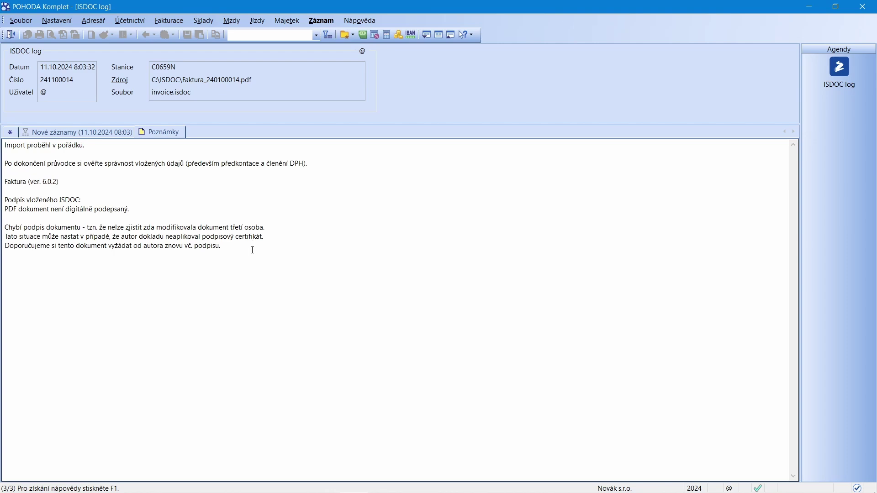
left_click(10, 132)
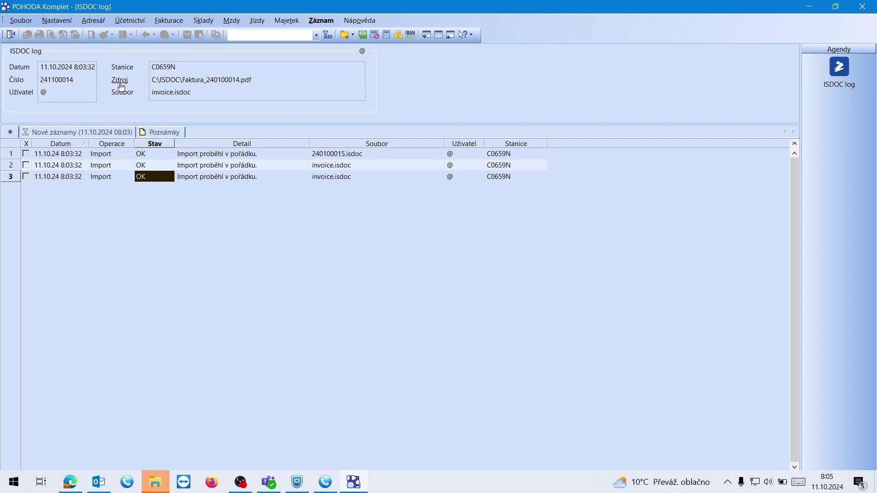
View the source folder and the source PDF of the third ISDOC log record, closing each one after viewing
left_click(120, 81)
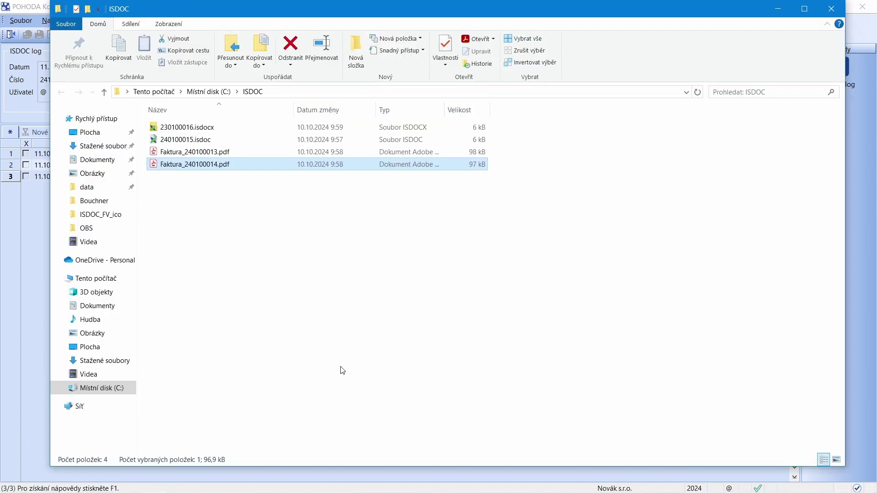
left_click(842, 10)
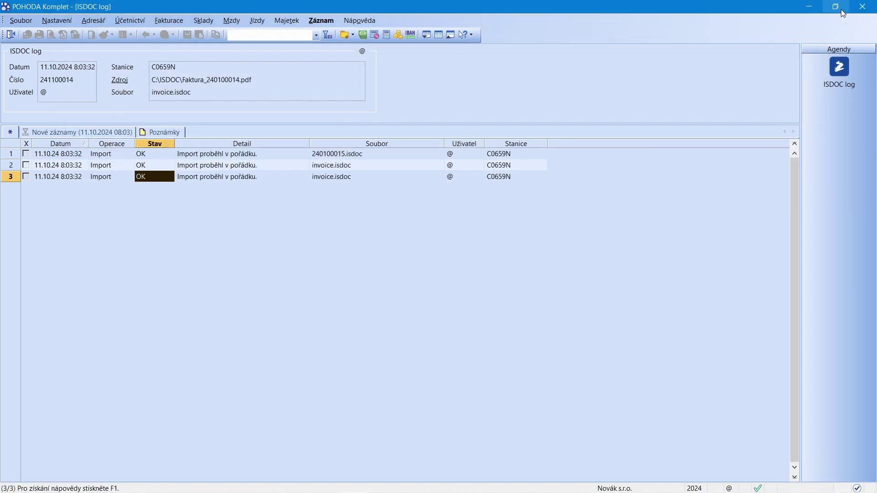
right_click(163, 179)
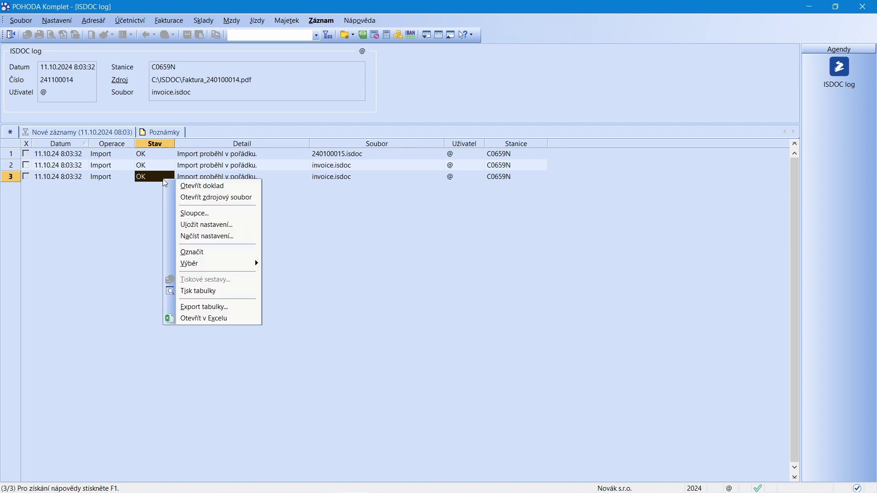
left_click(185, 196)
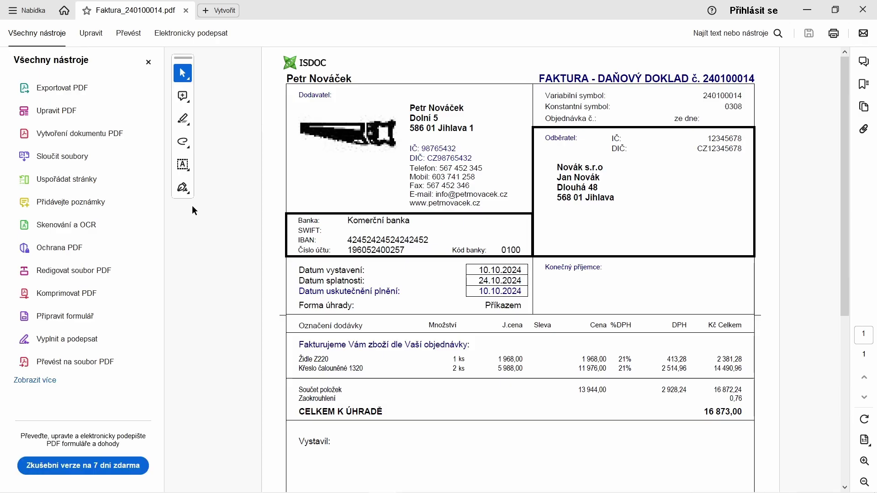
left_click(863, 9)
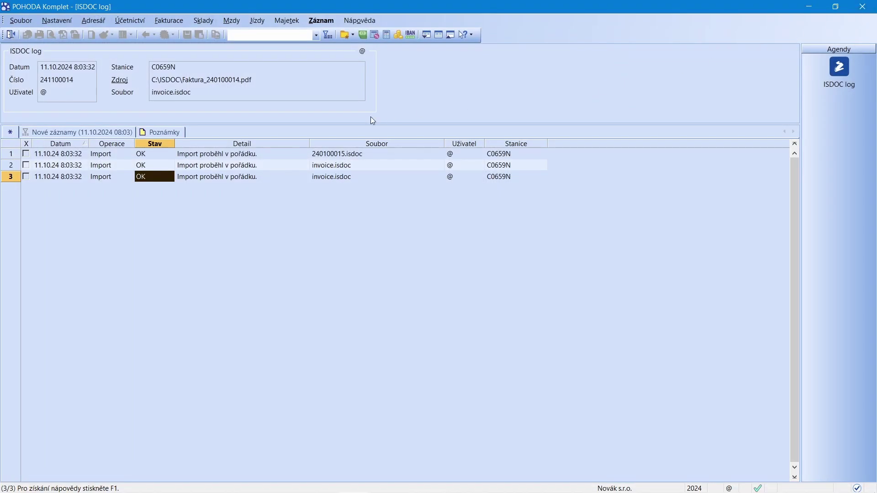
Open the received invoice created from the third log record and filter the invoice list to the user's marked records
right_click(154, 178)
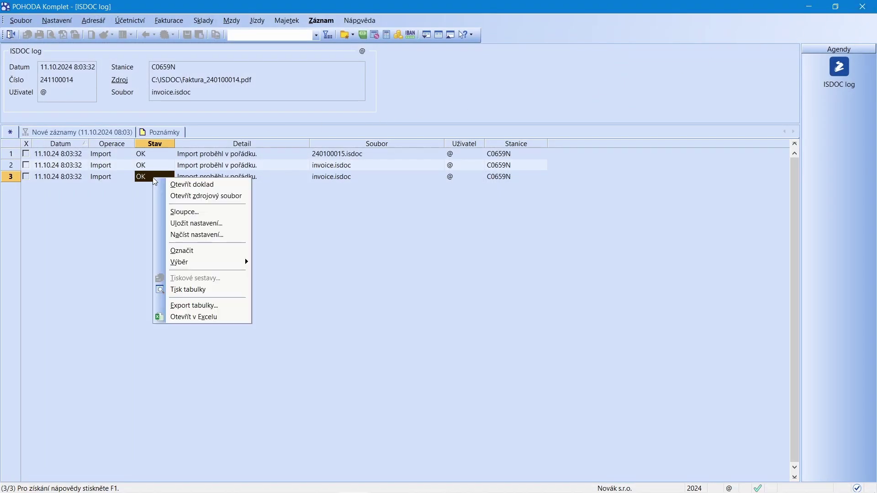
left_click(237, 186)
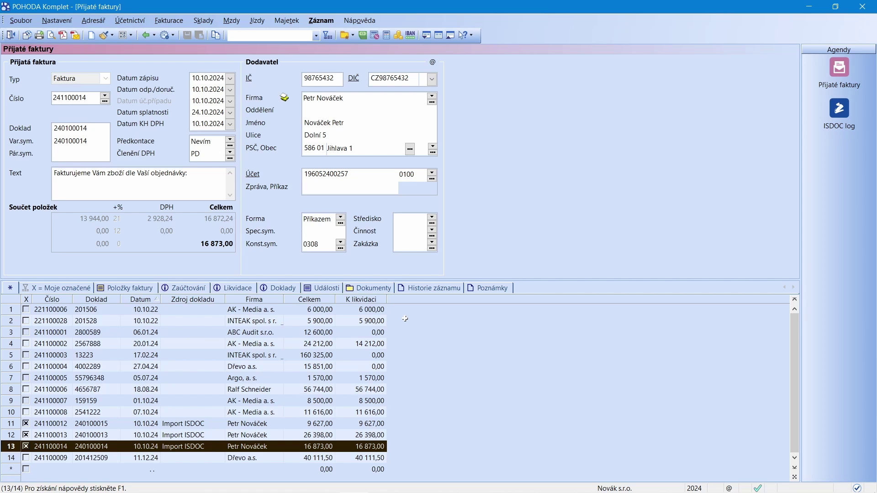
left_click(79, 288)
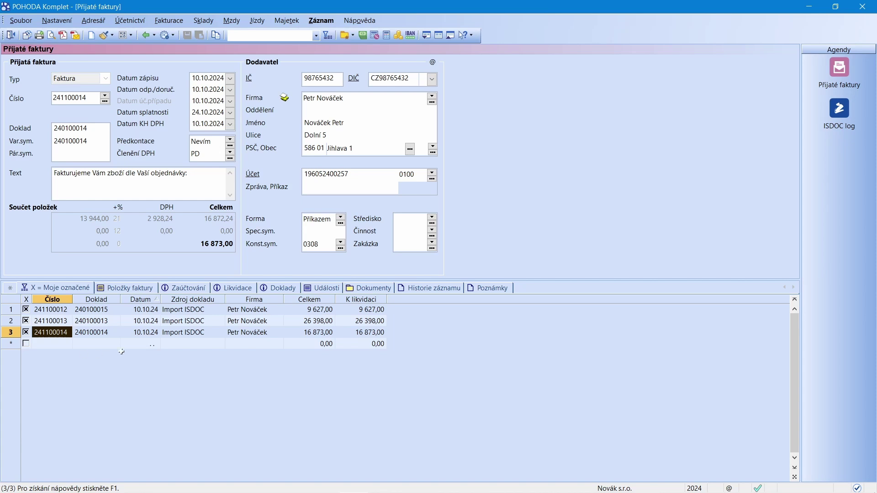
Go through the three filtered invoices and check the document source of each
left_click(193, 310)
left_click(188, 321)
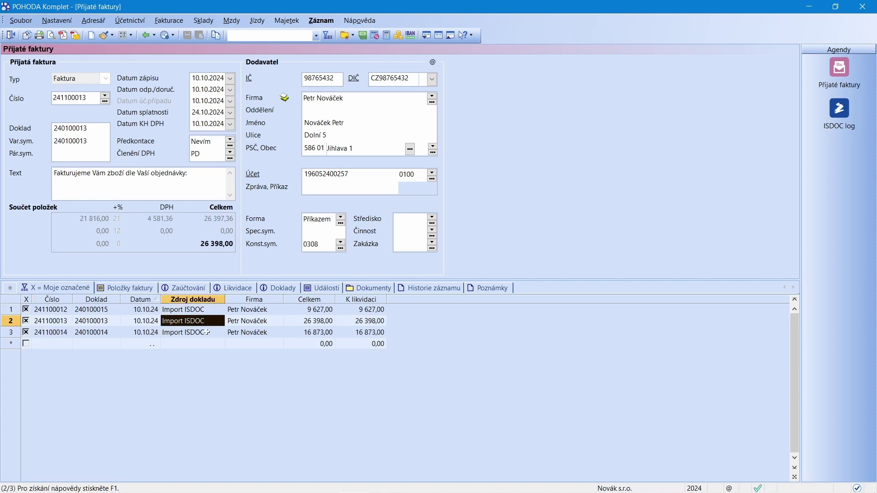
left_click(210, 333)
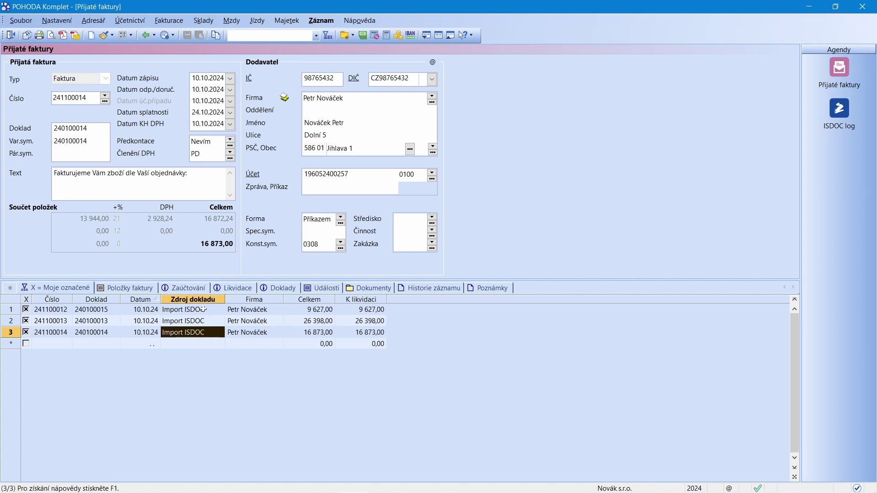
Check in the global document settings whether the source of records imported from ISDOC is saved, and leave the settings
left_click(65, 21)
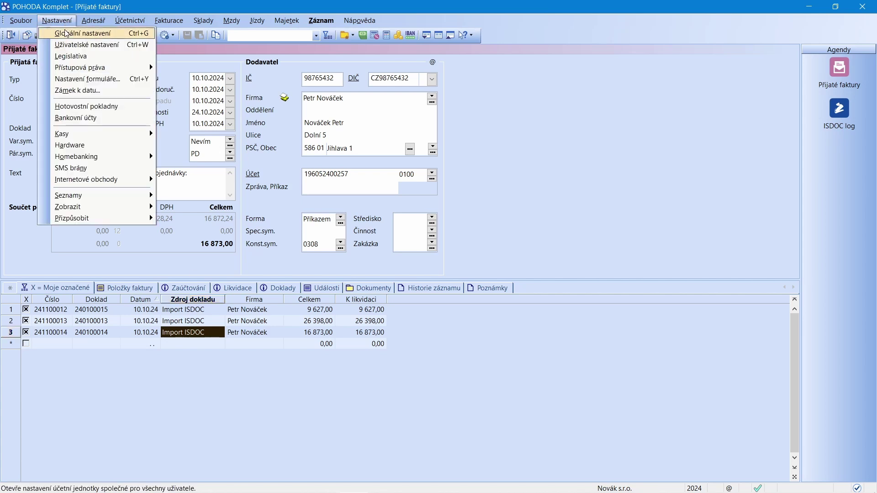
left_click(66, 33)
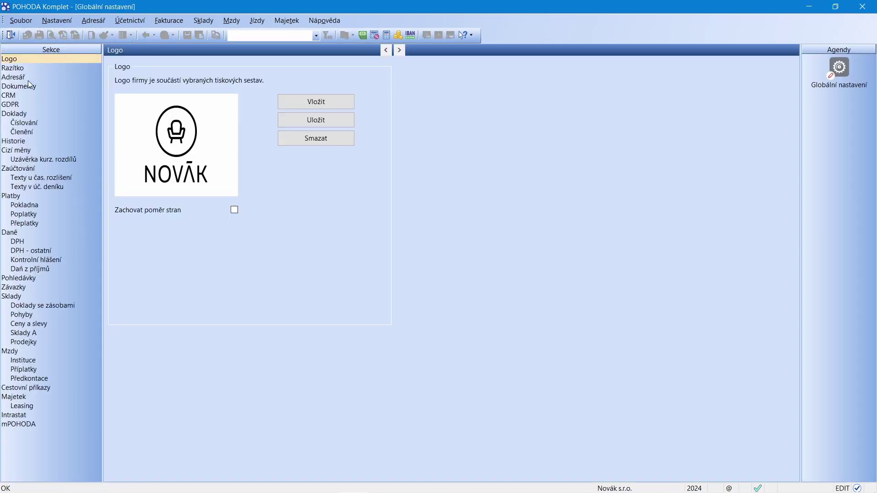
left_click(25, 86)
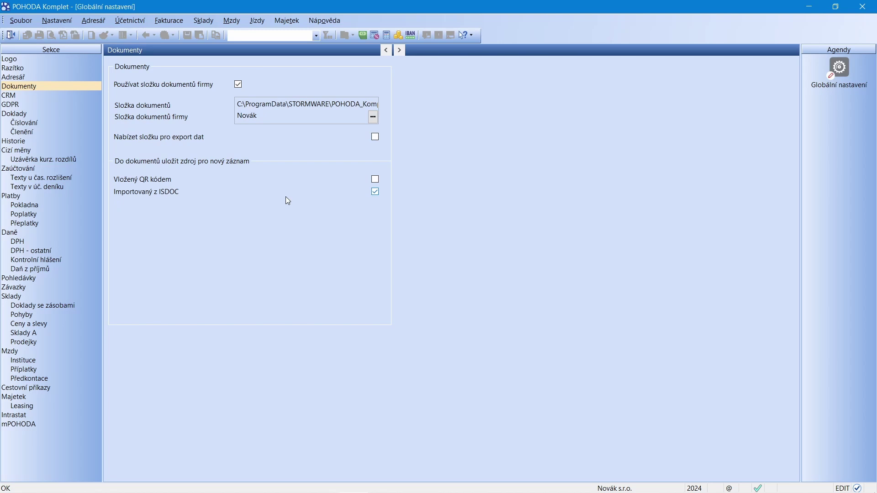
key("Escape")
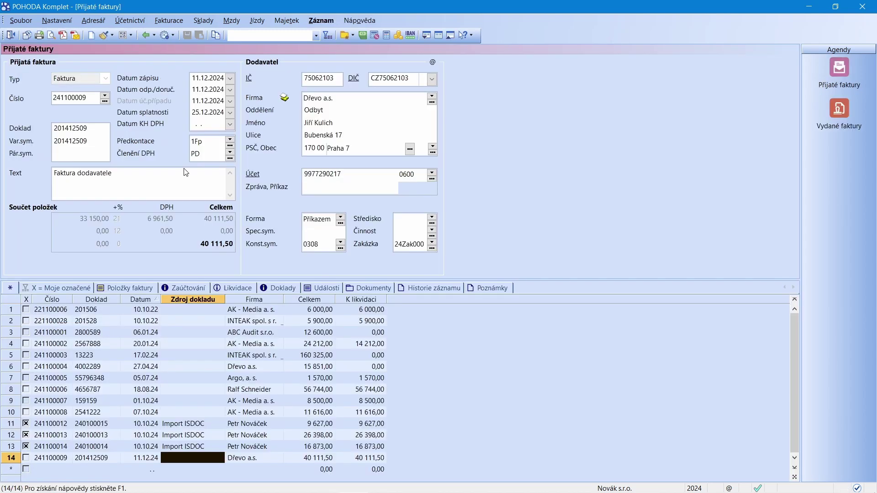
View Faktura_240100014.pdf among the documents attached to its imported received invoice and close the PDF
left_click(55, 446)
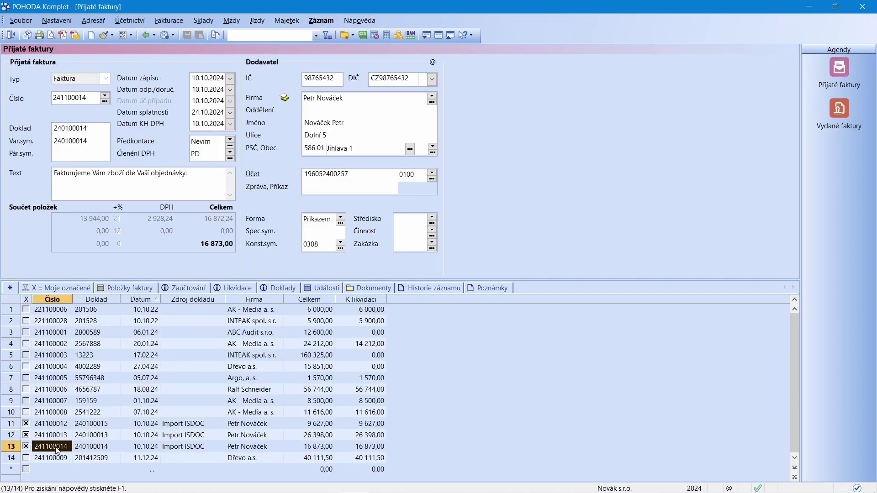
left_click(365, 289)
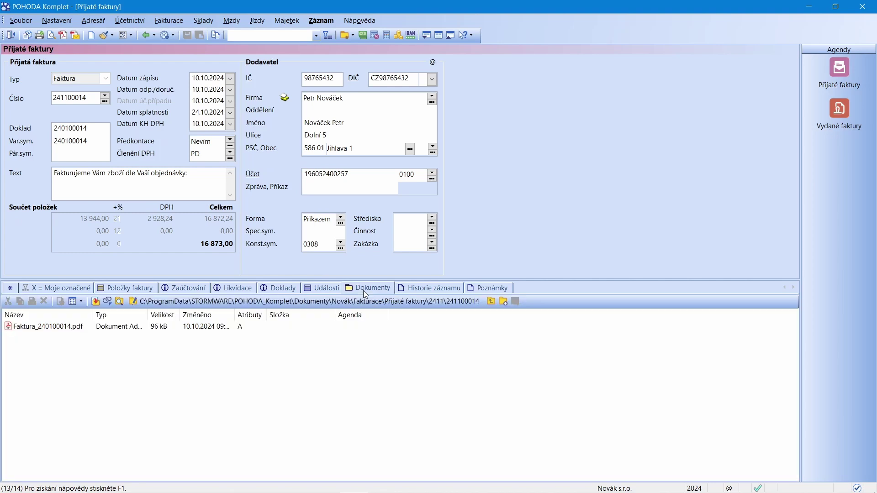
left_click(74, 328)
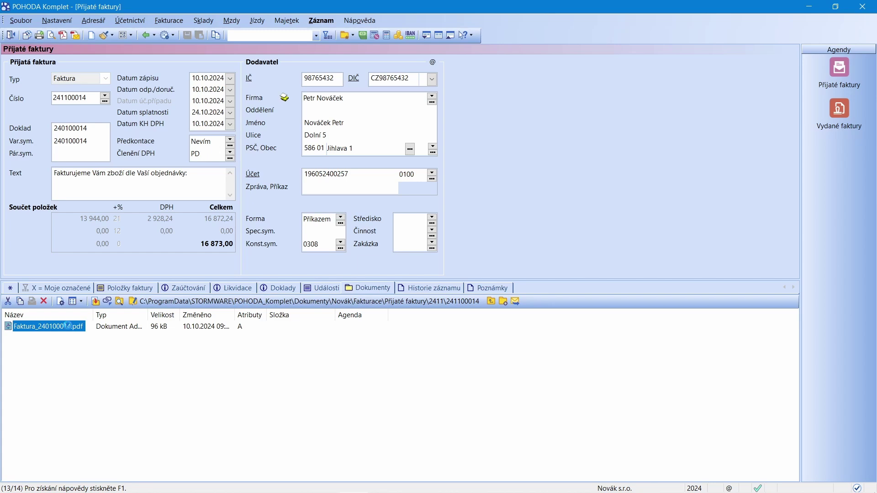
double_click(70, 328)
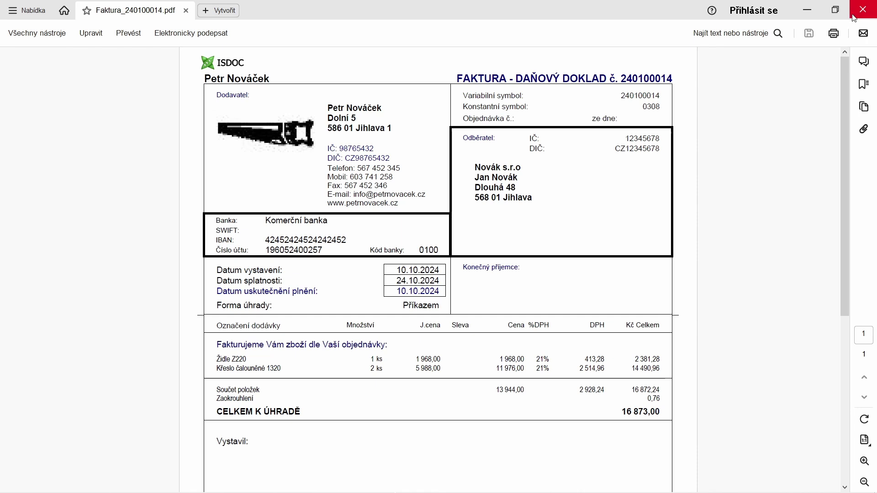
left_click(851, 12)
left_click(69, 327)
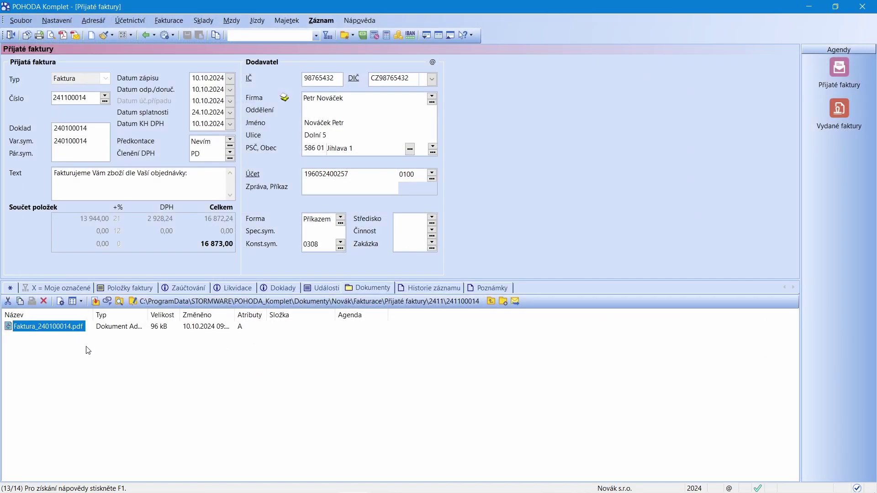